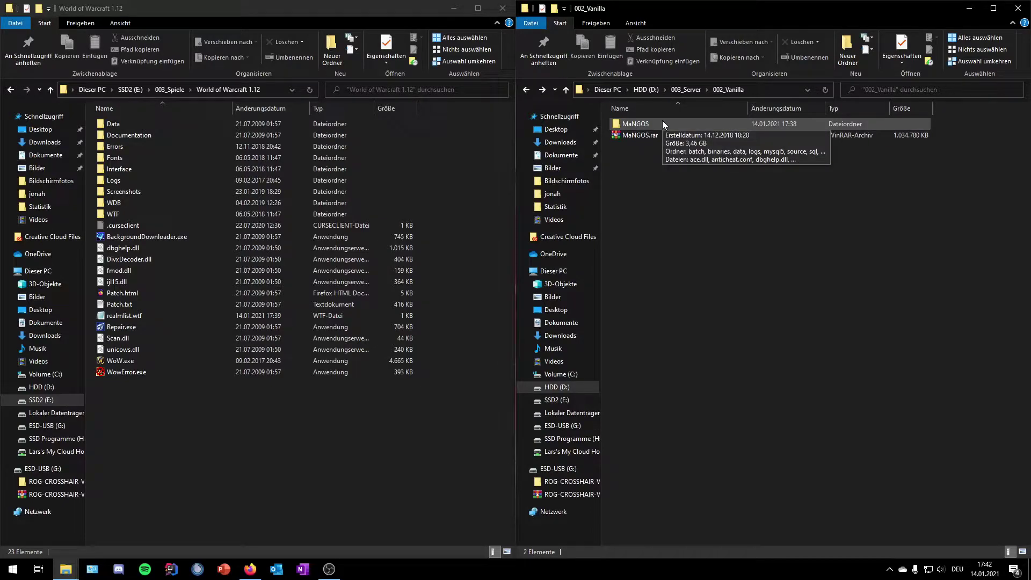
Step: Launch Start MySQL.bat, realmd.exe and mangosd.exe from the MaNGOS folder
double_click(662, 122)
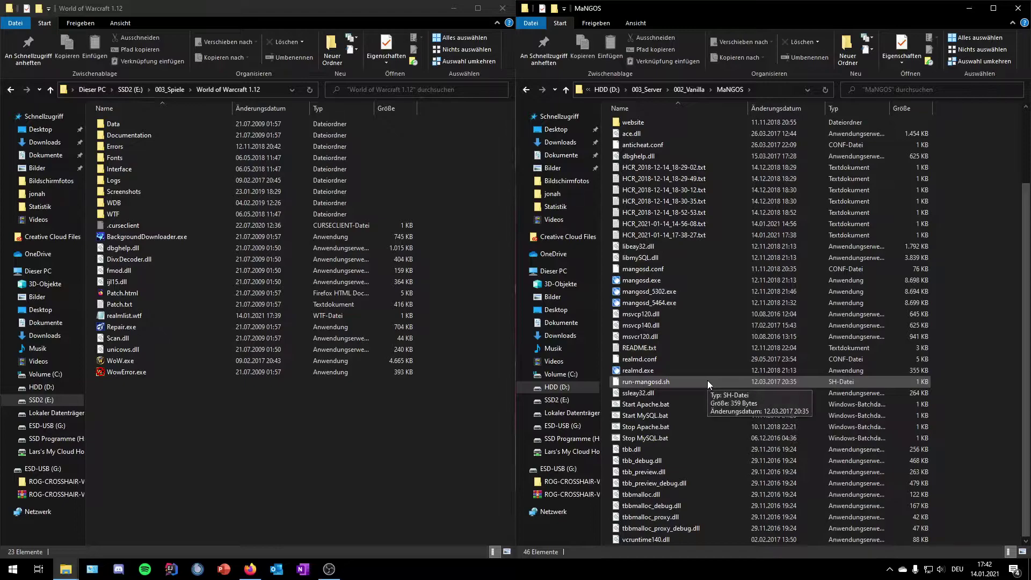
double_click(673, 414)
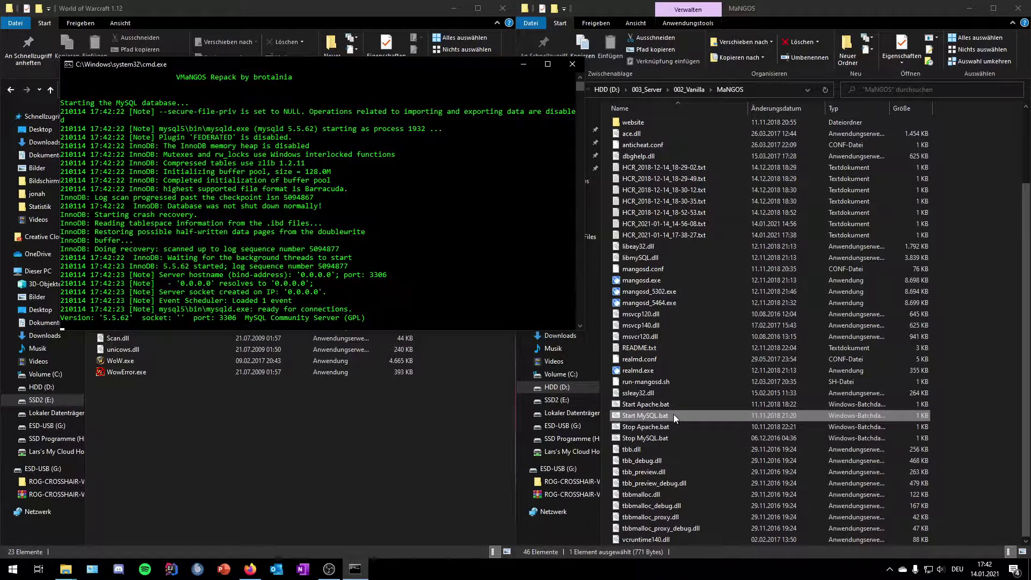
double_click(681, 369)
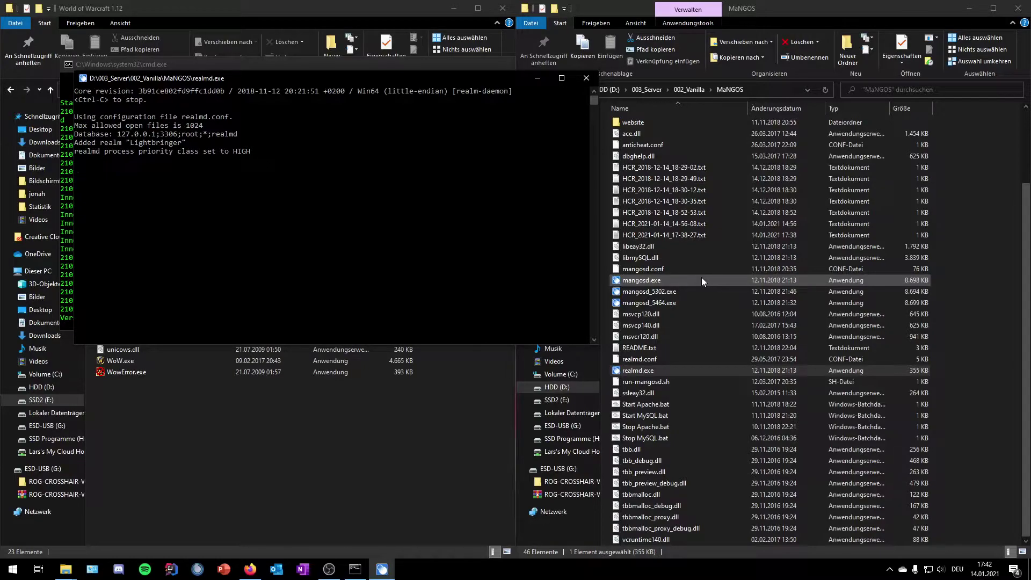
double_click(702, 279)
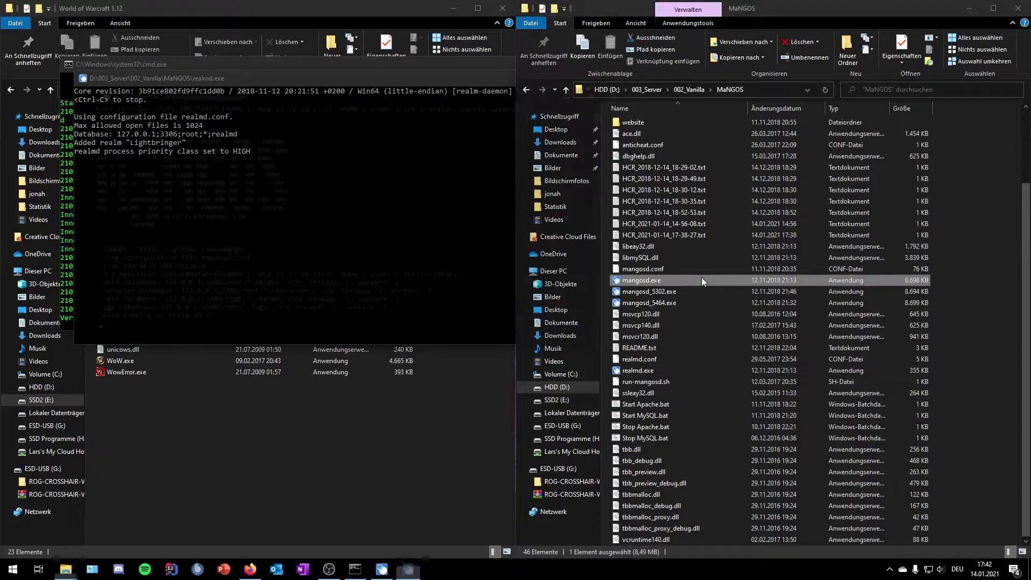
click(312, 420)
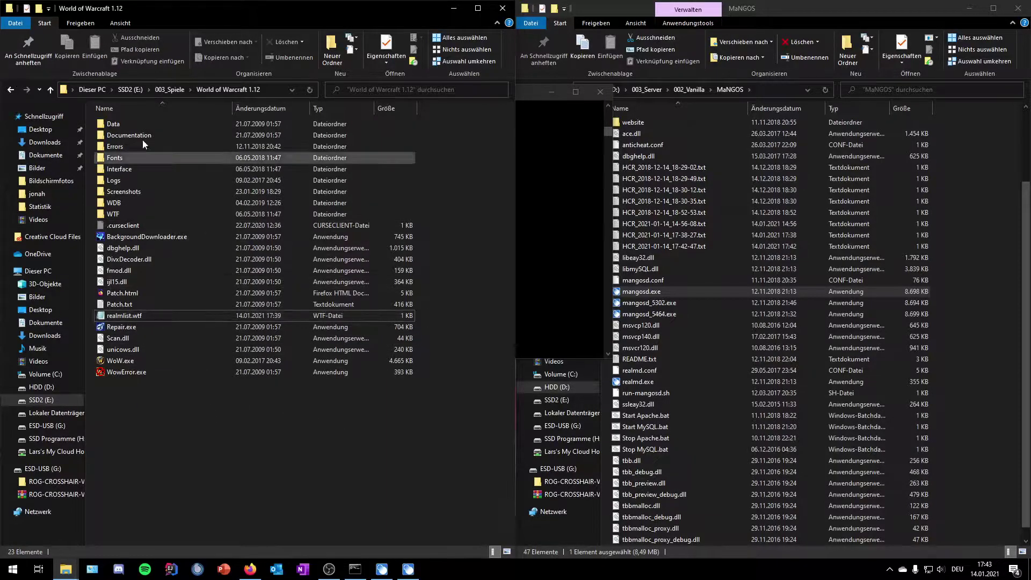
Step: Confirm realmlist.wtf reads 'set realmlist 127.0.0.1', then close Notepad without saving
double_click(171, 316)
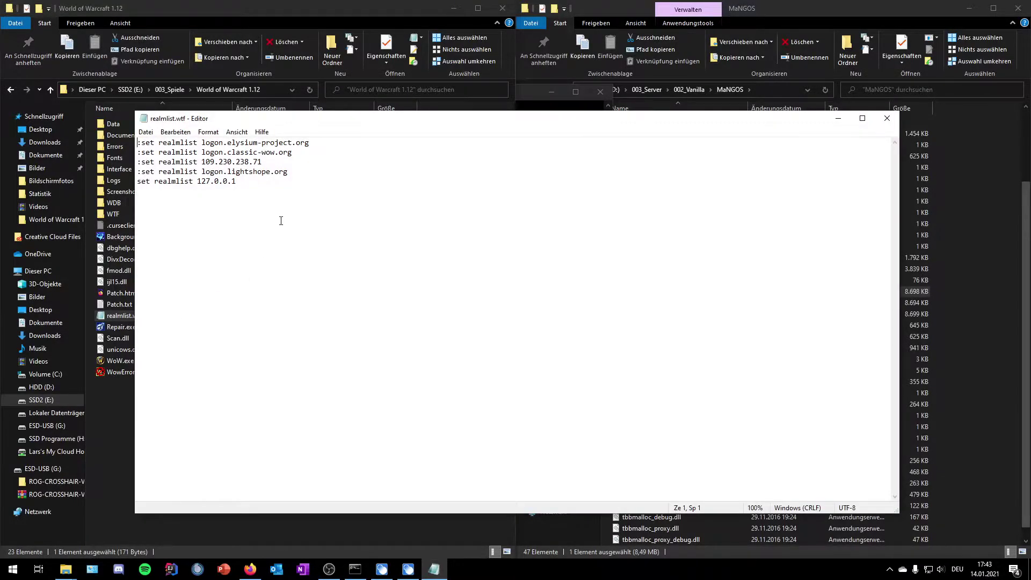
key(ctrl+a)
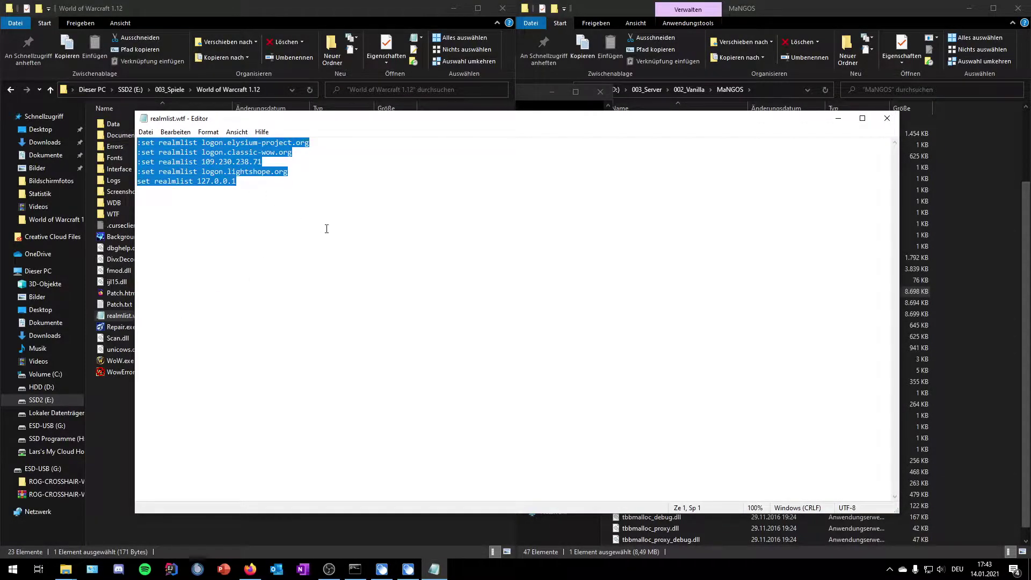
text(set)
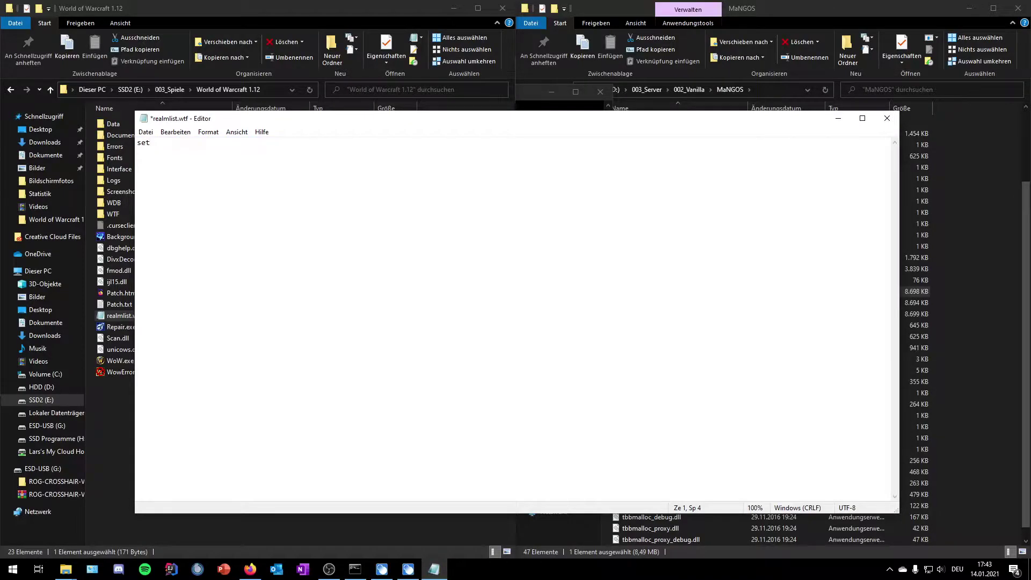
text( realmlist 127.0.0.1)
click(888, 118)
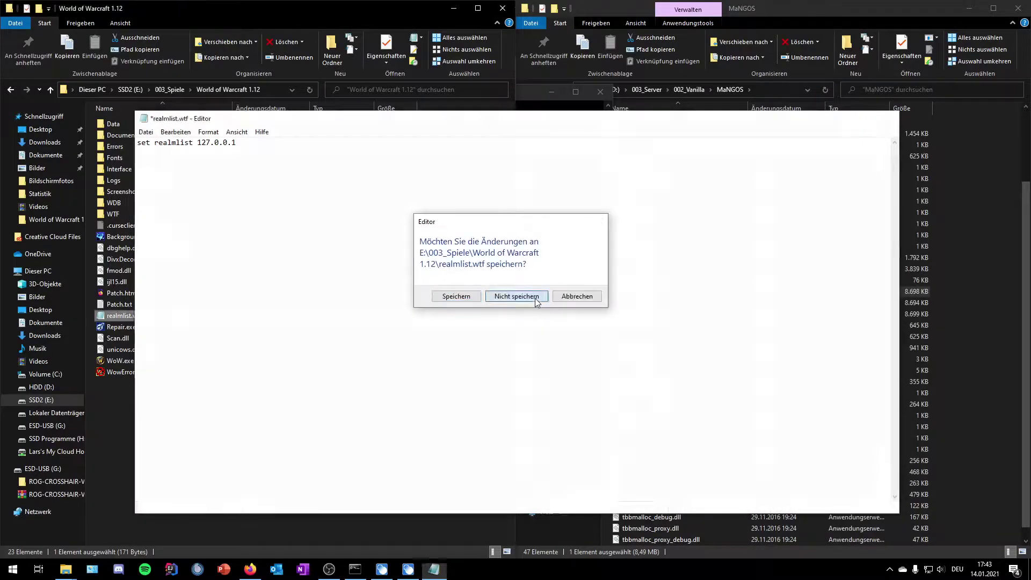
click(537, 302)
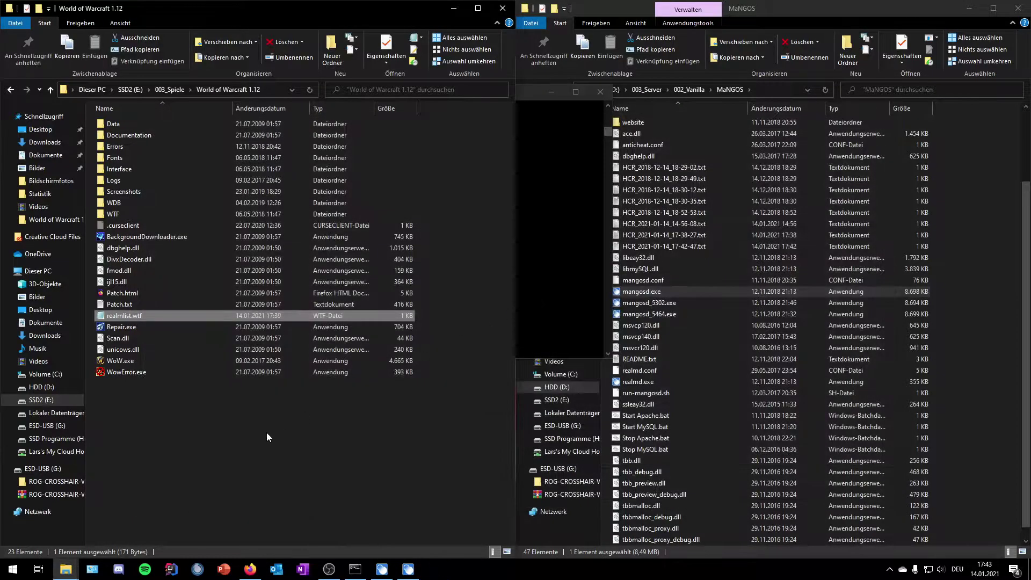
Step: Launch WoW.exe, enter the account name and password, and confirm the mangosd console has loaded
double_click(129, 361)
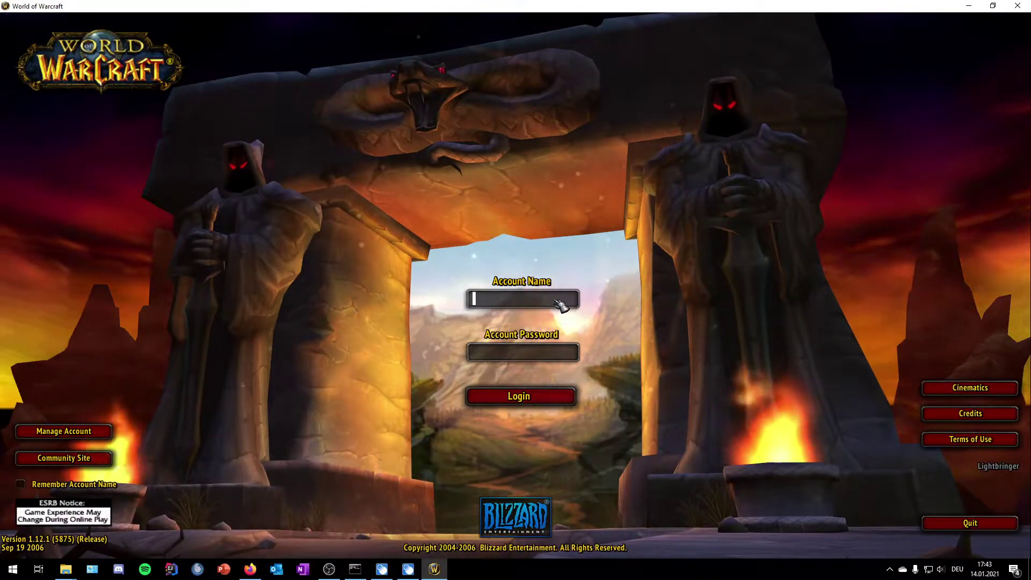
text(admin)
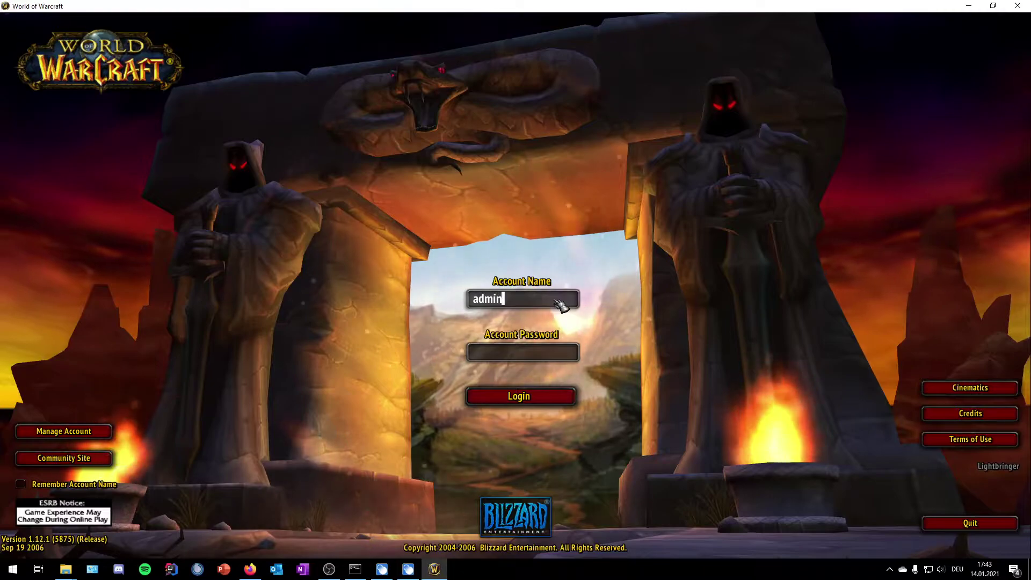
key(Tab)
text(admin)
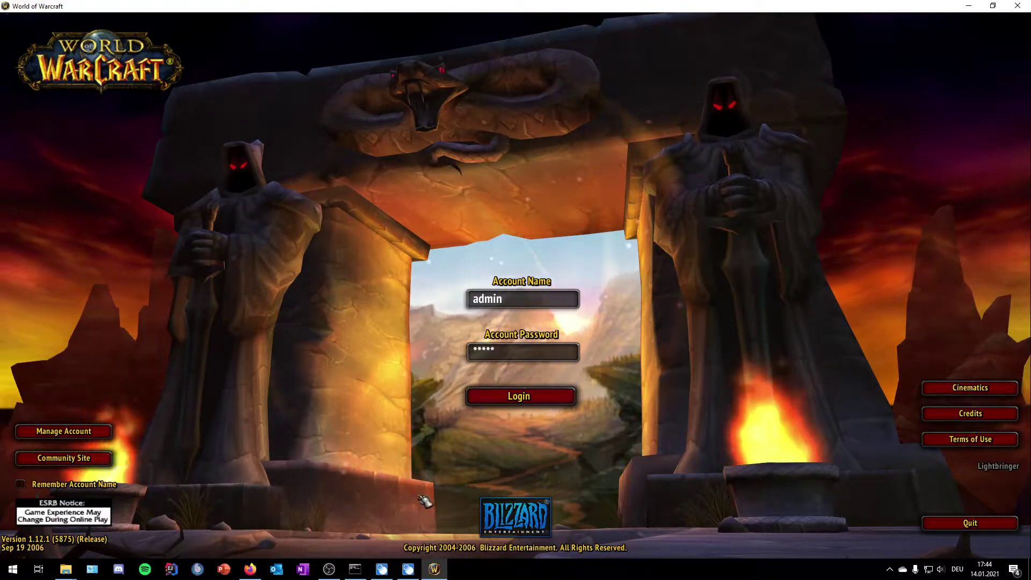
click(408, 568)
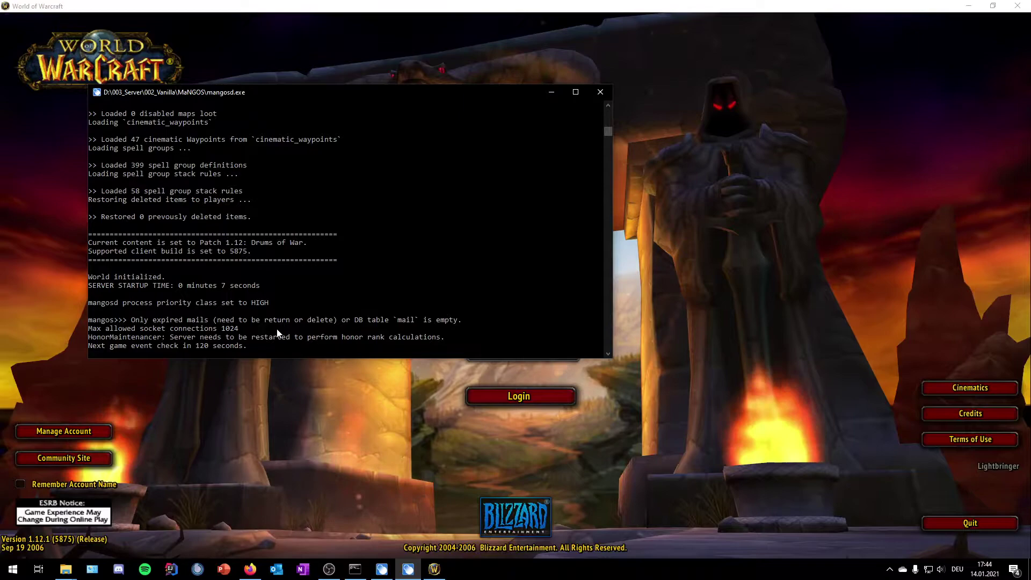
Step: Log in to the local realm and enter the world with the level 60 warrior
click(399, 442)
key(Return)
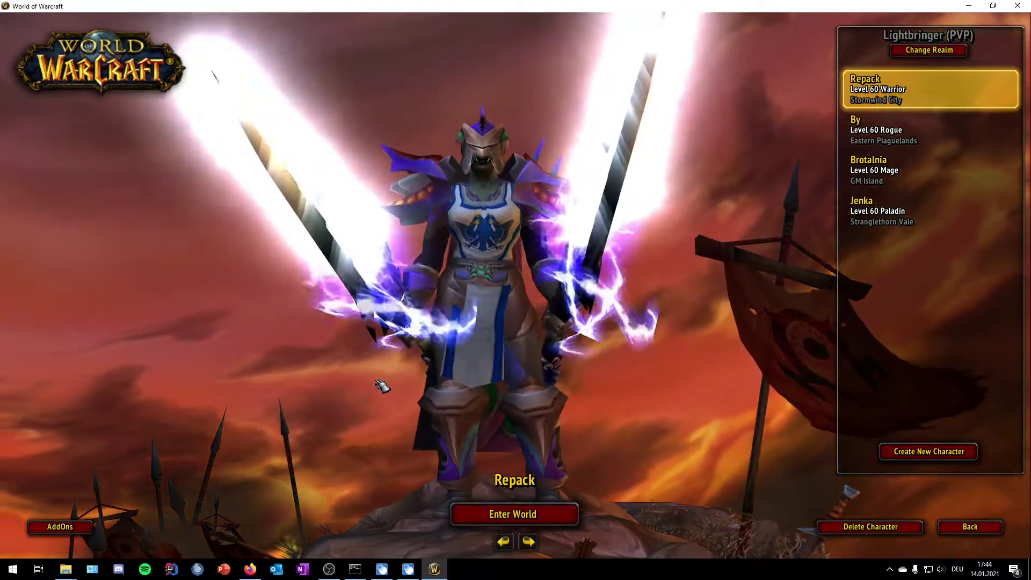
key(Return)
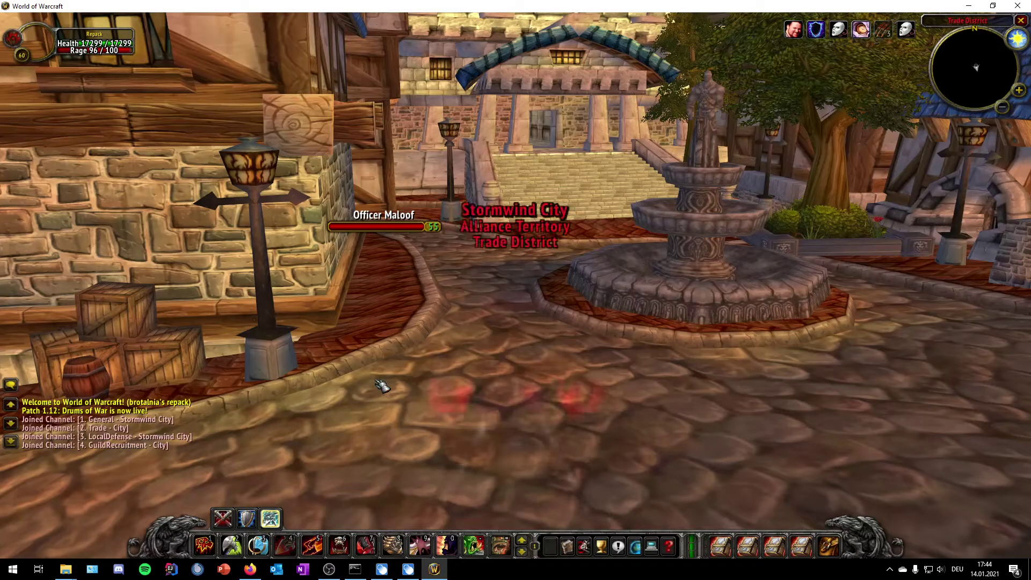
Step: Enable GM mode with .gm on and teleport to Orgrimmar with .tele orgrimmar
text(.gm on)
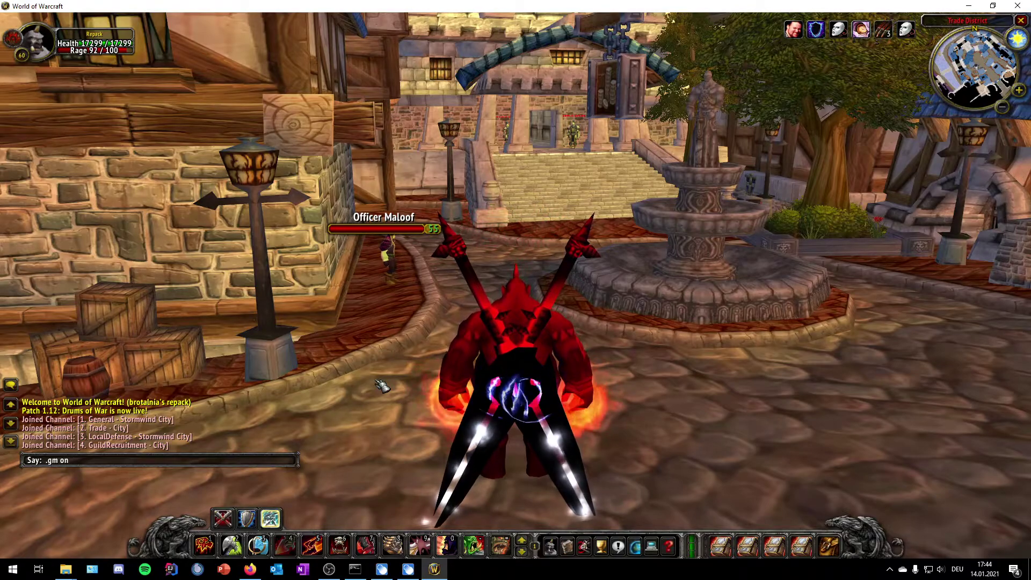
key(Return)
key(a)
key(Return)
text(.tel)
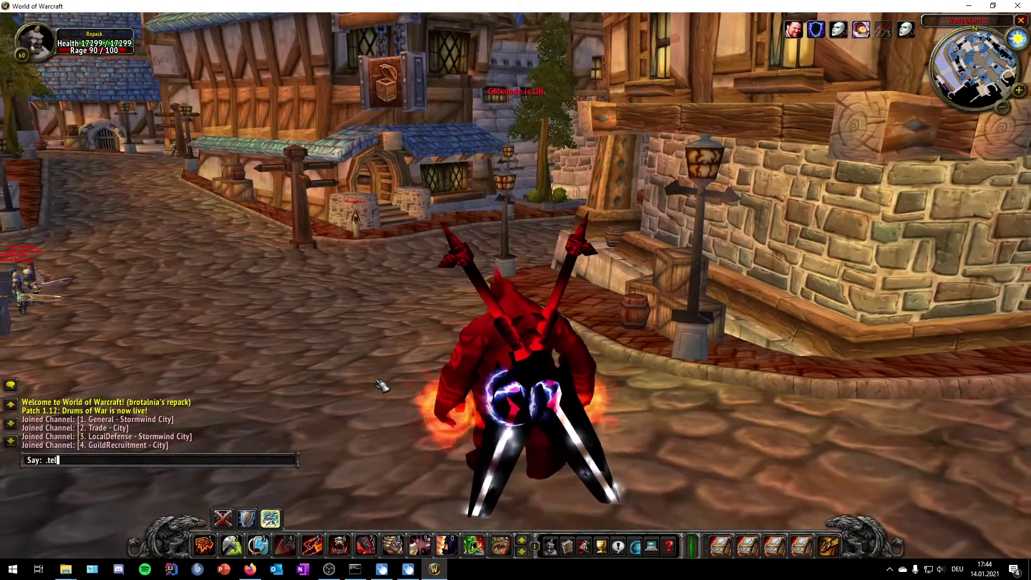
text(e o)
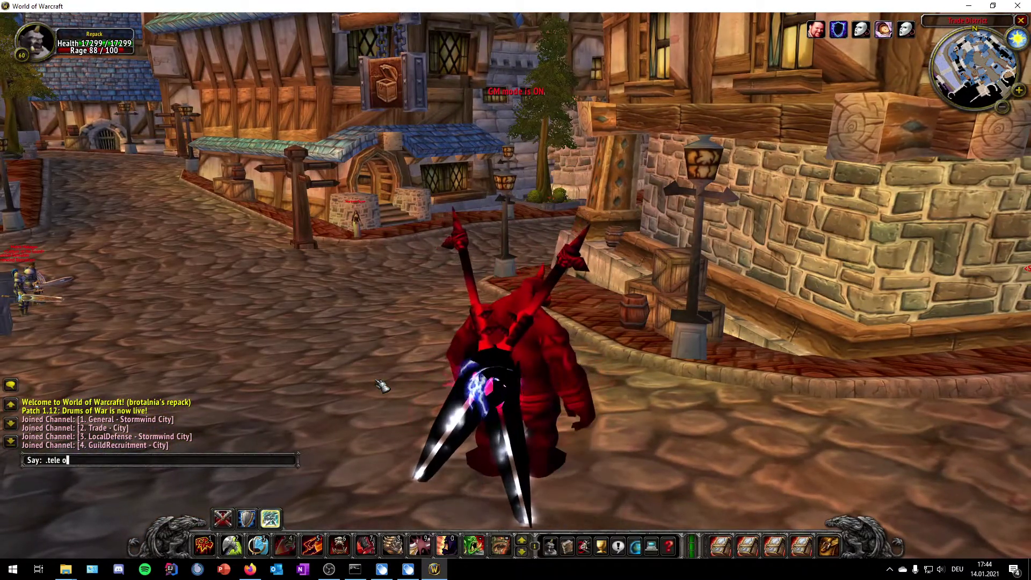
text(rgrimmar)
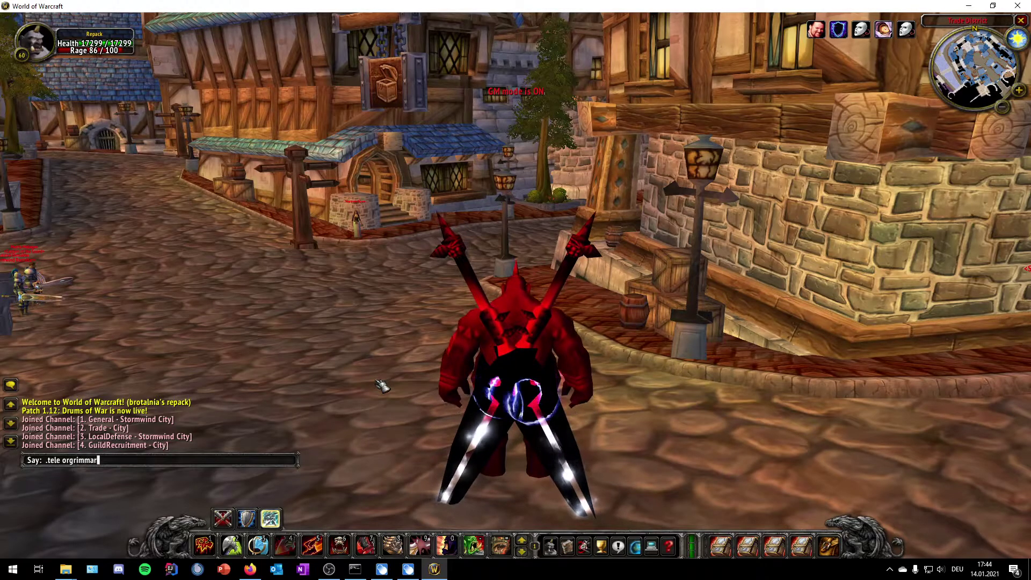
key(Return)
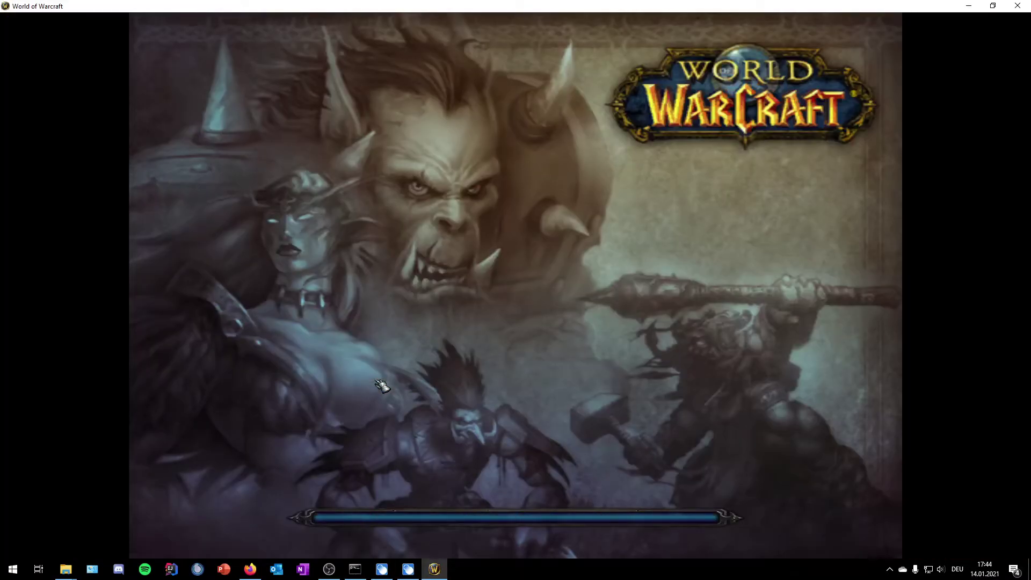
Step: Set speed to 5 with .mod speed 5, run into the Orgrimmar tunnel, and show the character sheet
key(Return)
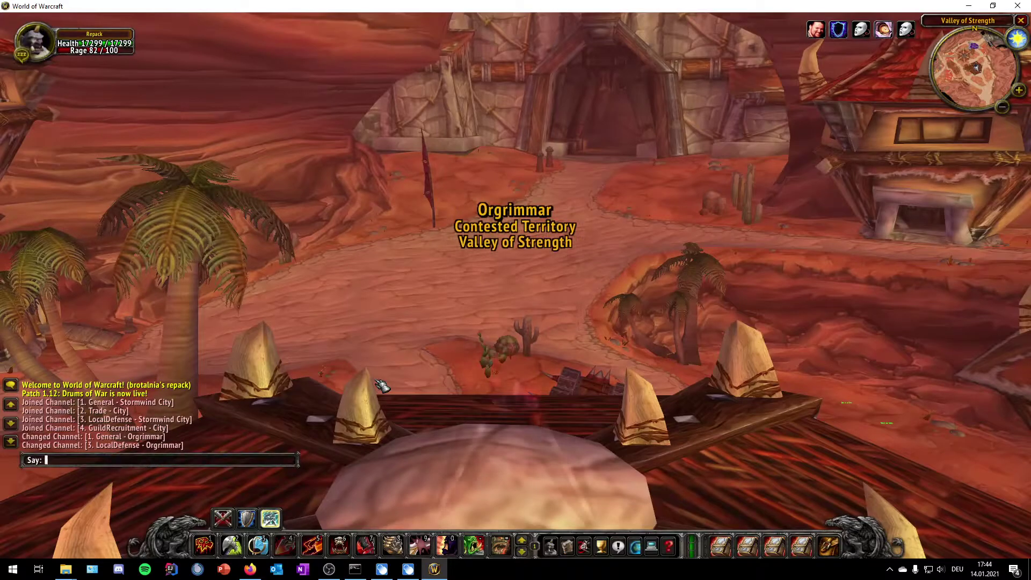
text(.mod speed )
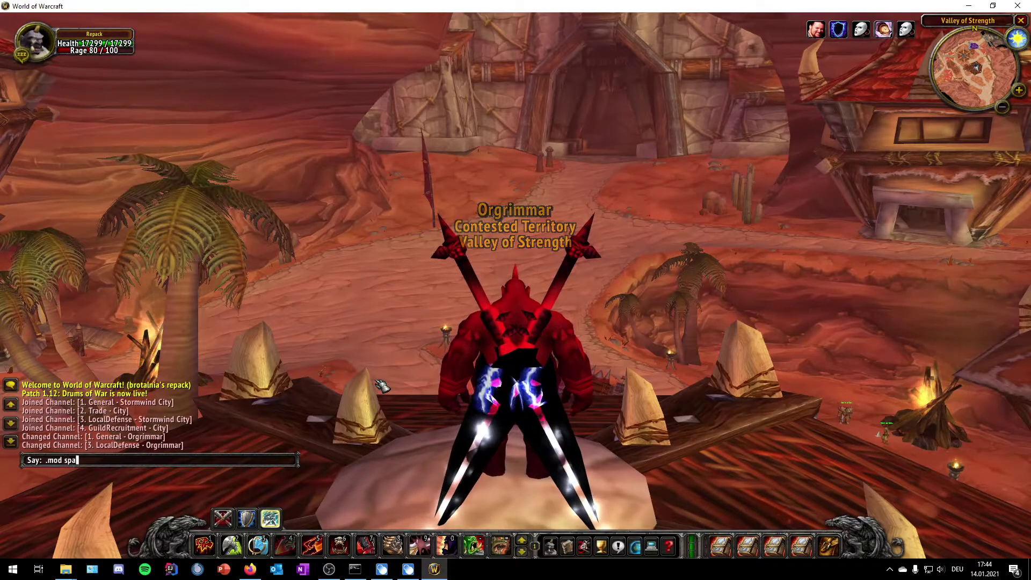
text(5)
key(Return)
key(w)
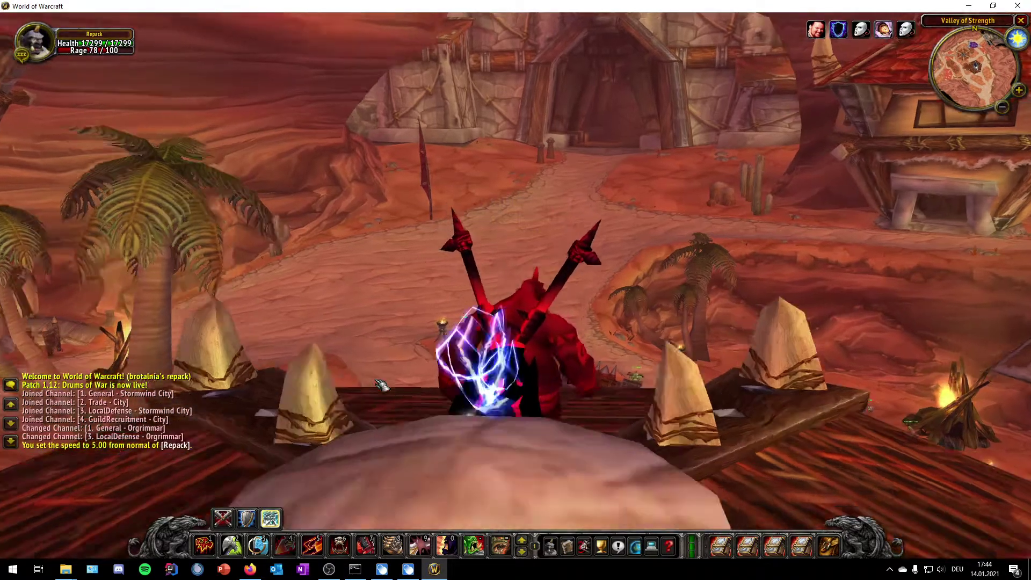
key(a)
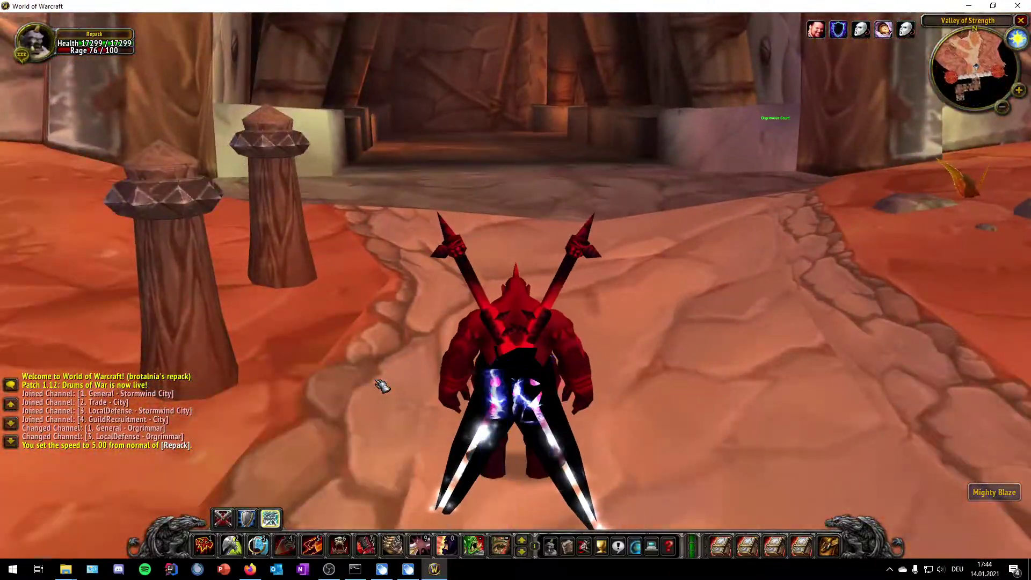
key(d)
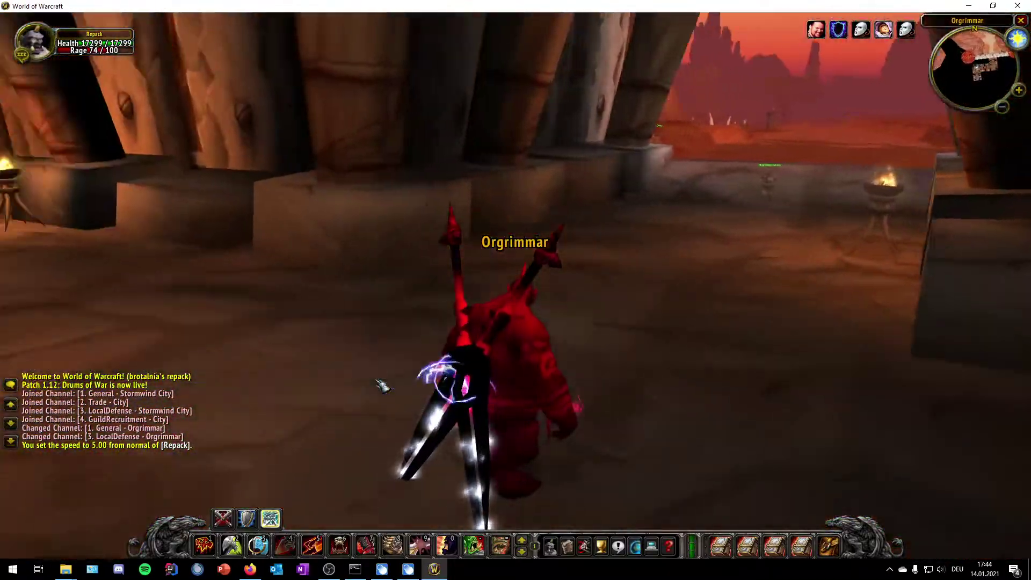
key(c)
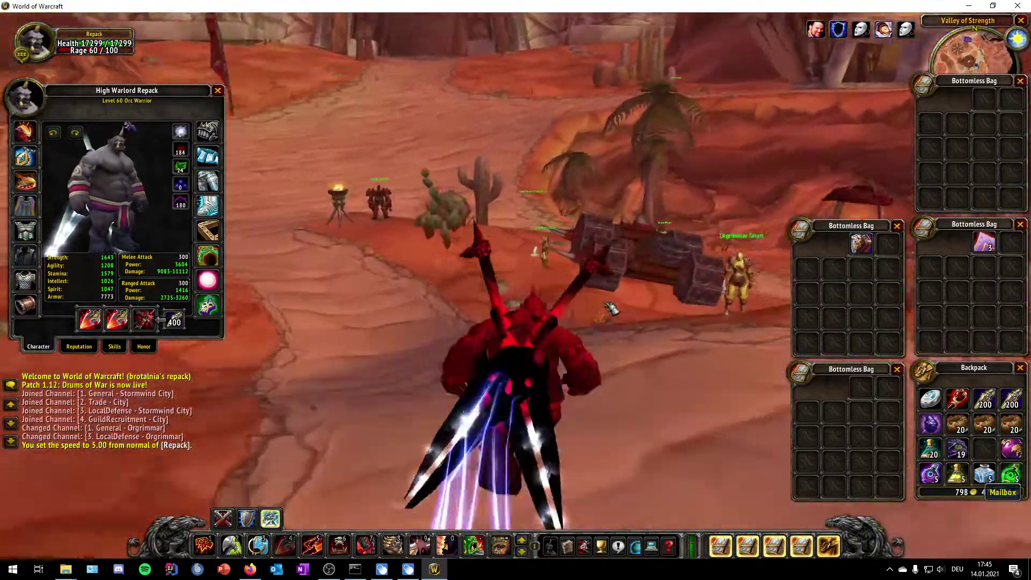
key(d)
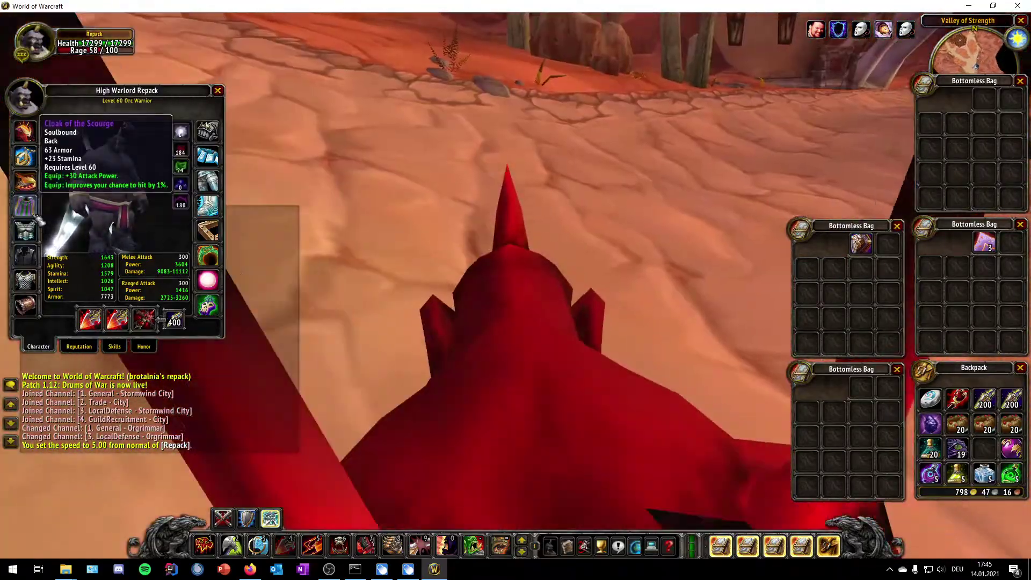
key(d)
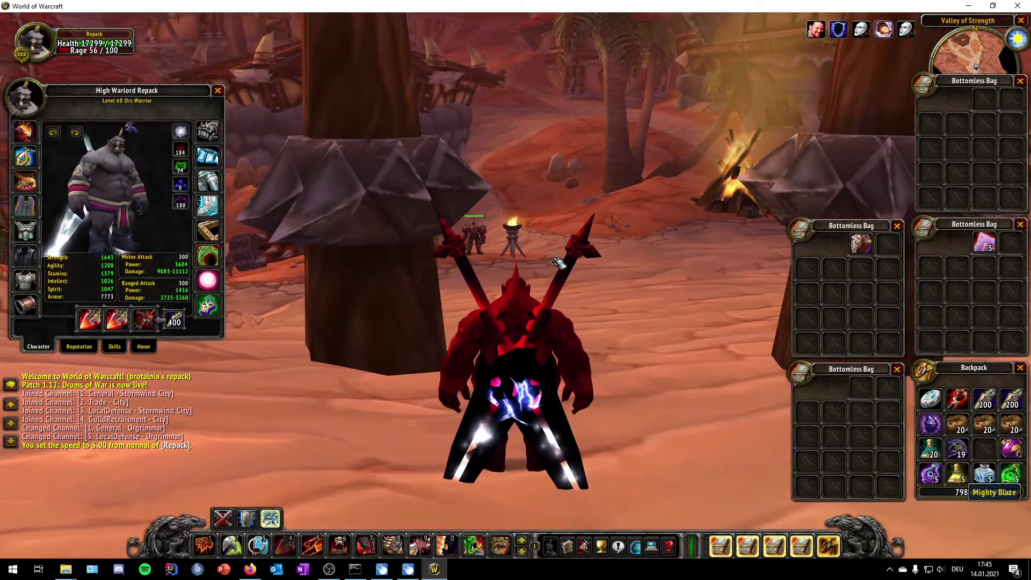